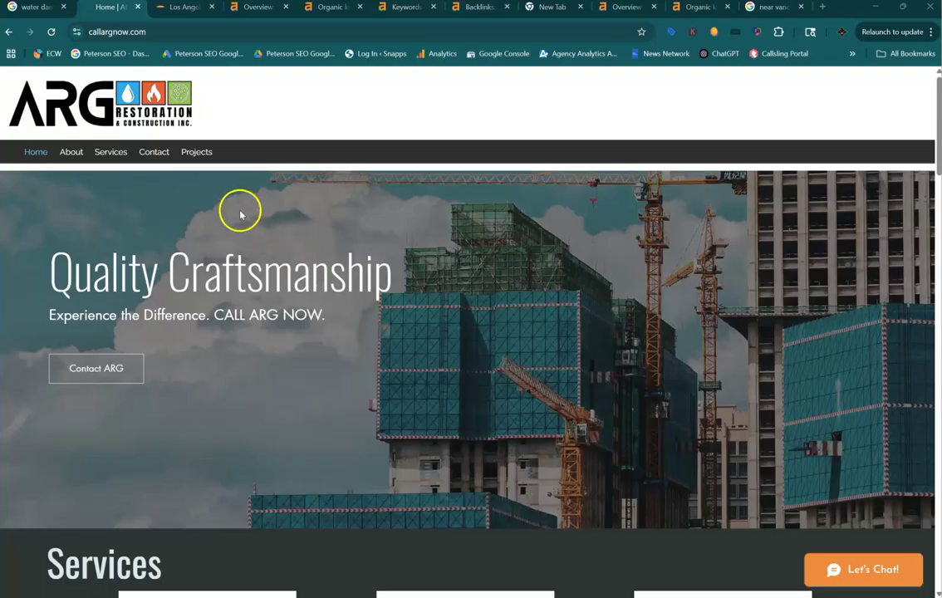
# Step: Review the ads and sponsored listings in the Google results for "water damage restoration los angeles"
pyautogui.click(21, 8)
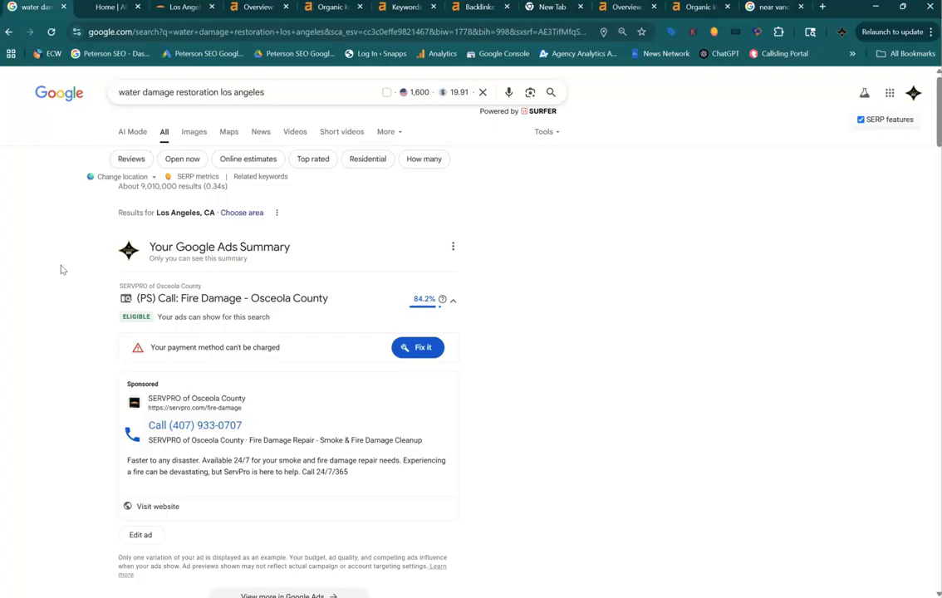
pyautogui.scroll(-4, 61, 269)
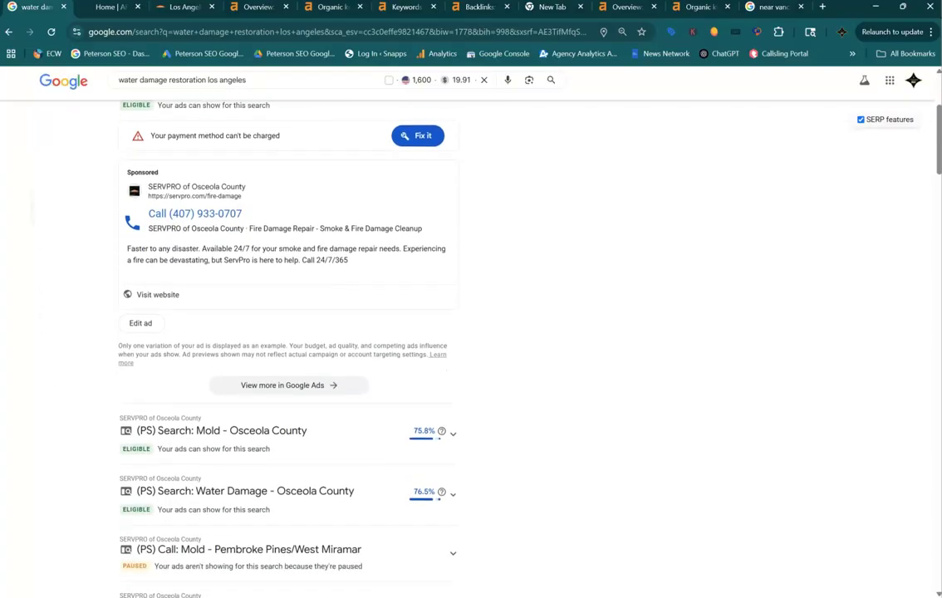
pyautogui.scroll(-4, 61, 269)
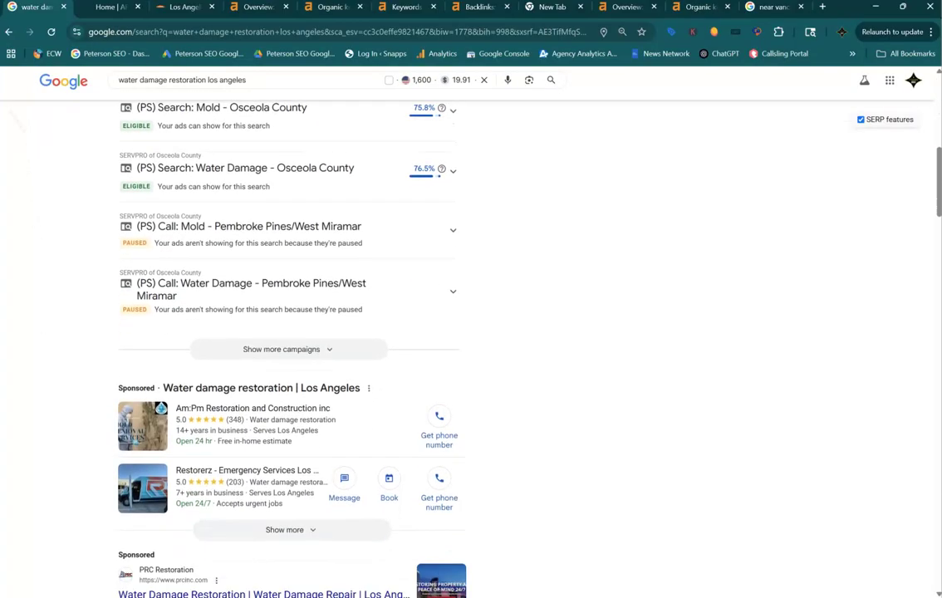
pyautogui.scroll(-1, 60, 270)
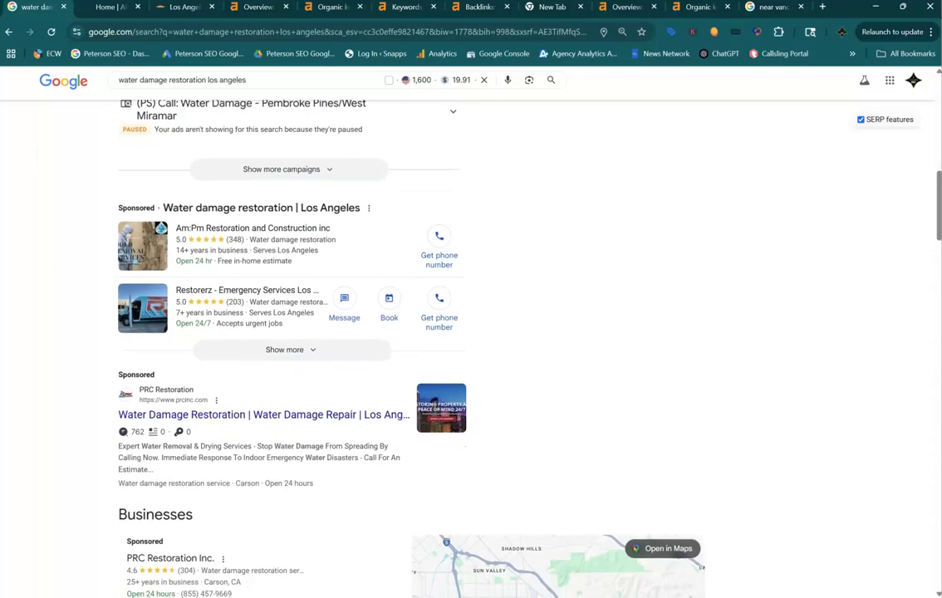
pyautogui.scroll(-1, 61, 269)
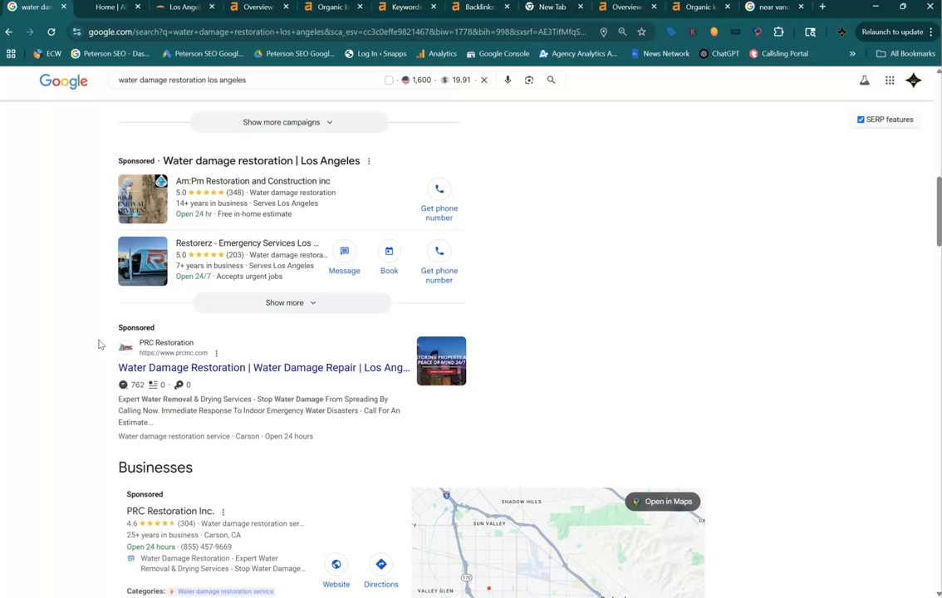
# Step: Examine the local business listings beside the map and the first organic results below them
pyautogui.scroll(-3, 98, 344)
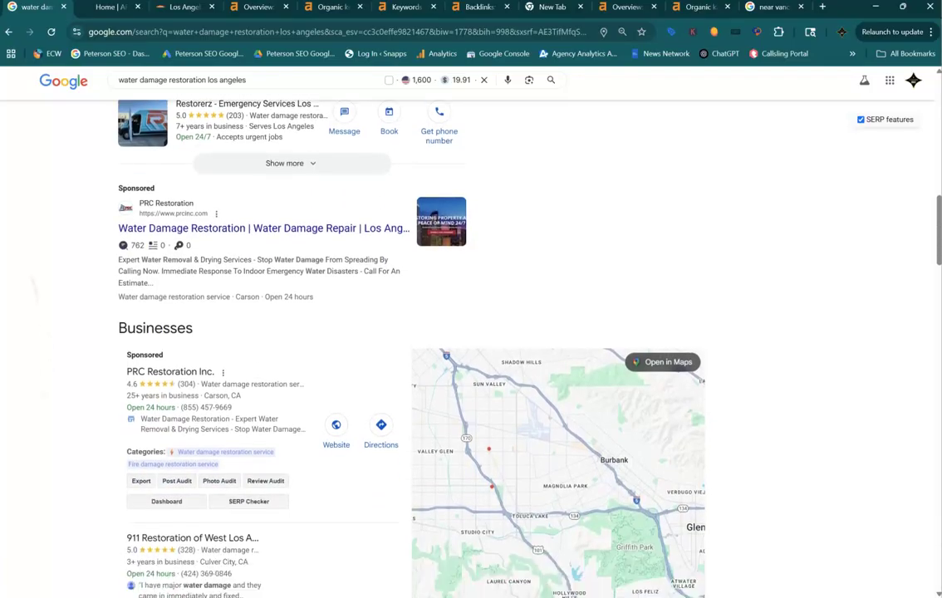
pyautogui.scroll(-2, 469, 349)
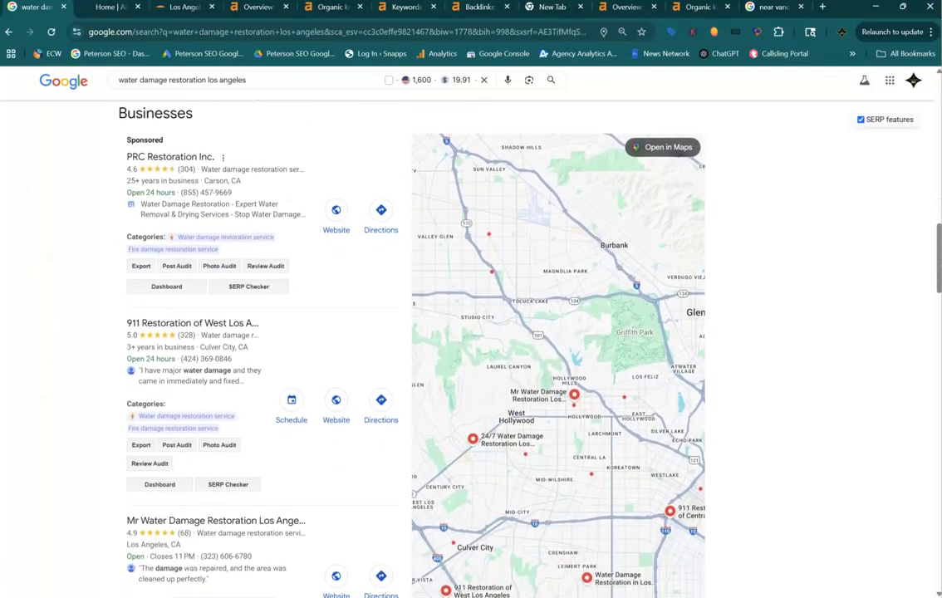
pyautogui.scroll(-2, 469, 349)
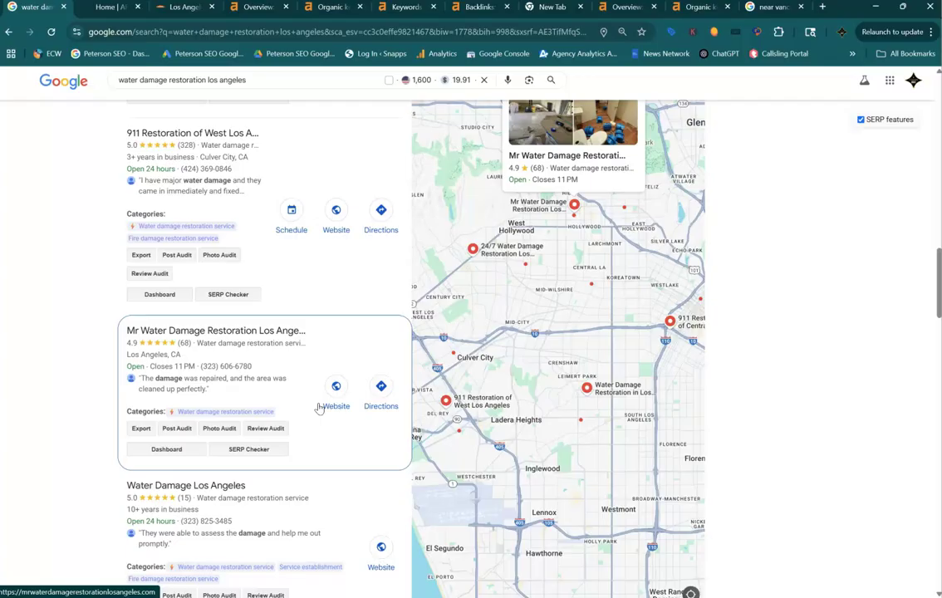
pyautogui.click(274, 384)
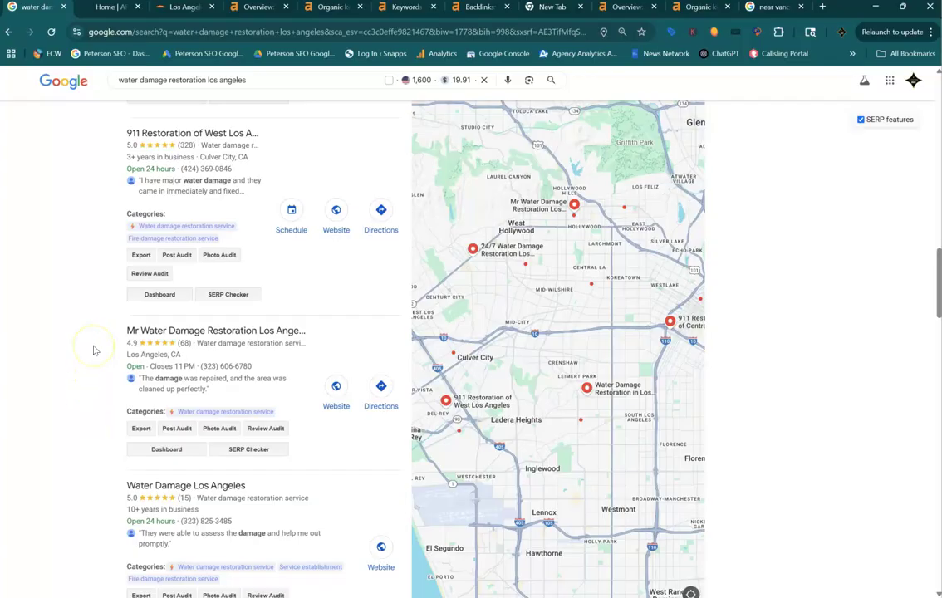
pyautogui.scroll(-3, 93, 351)
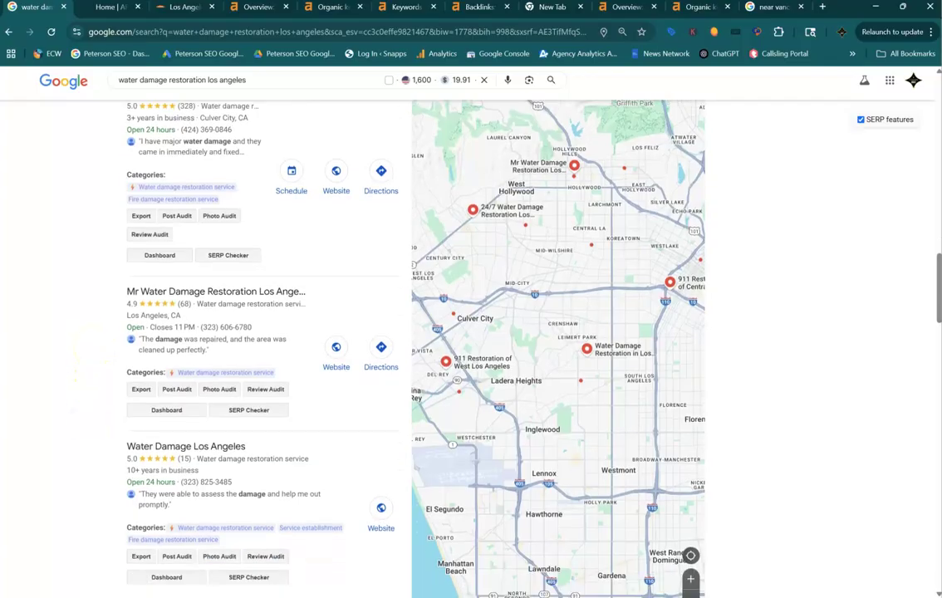
pyautogui.scroll(-6, 439, 316)
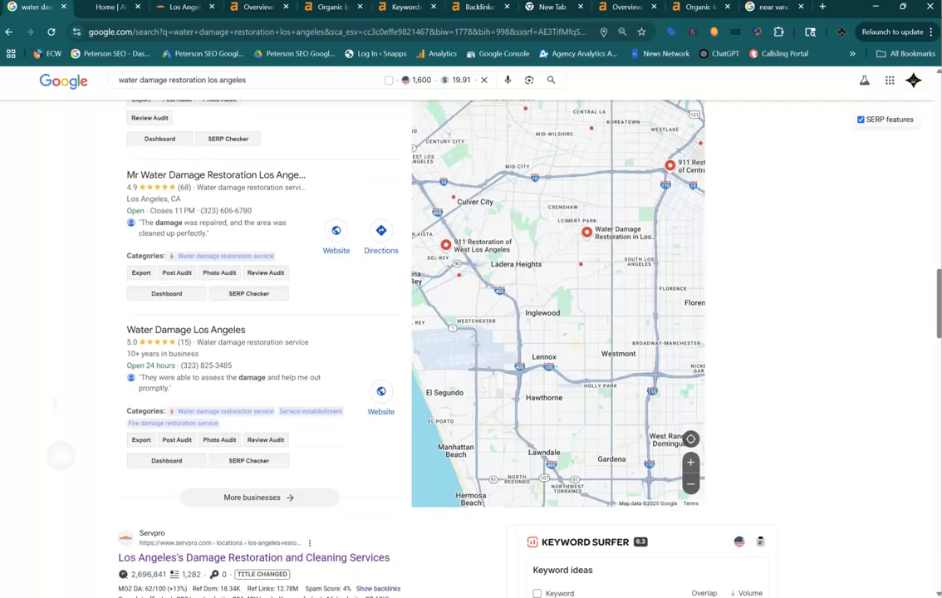
pyautogui.scroll(-1, 94, 316)
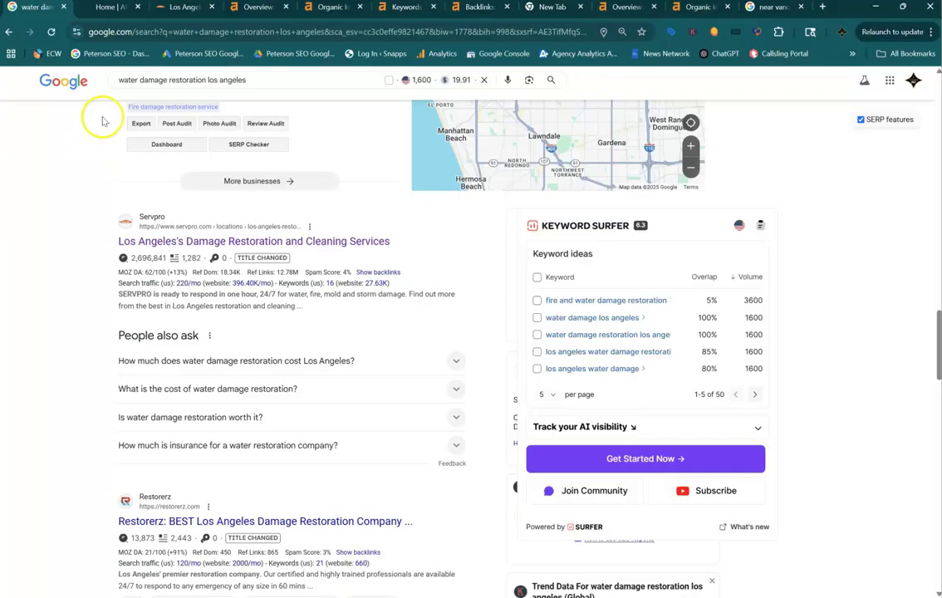
# Step: On the ARG Restoration homepage, check the Water Damage Clean Up image's file name by starting to save it, without saving
pyautogui.click(103, 10)
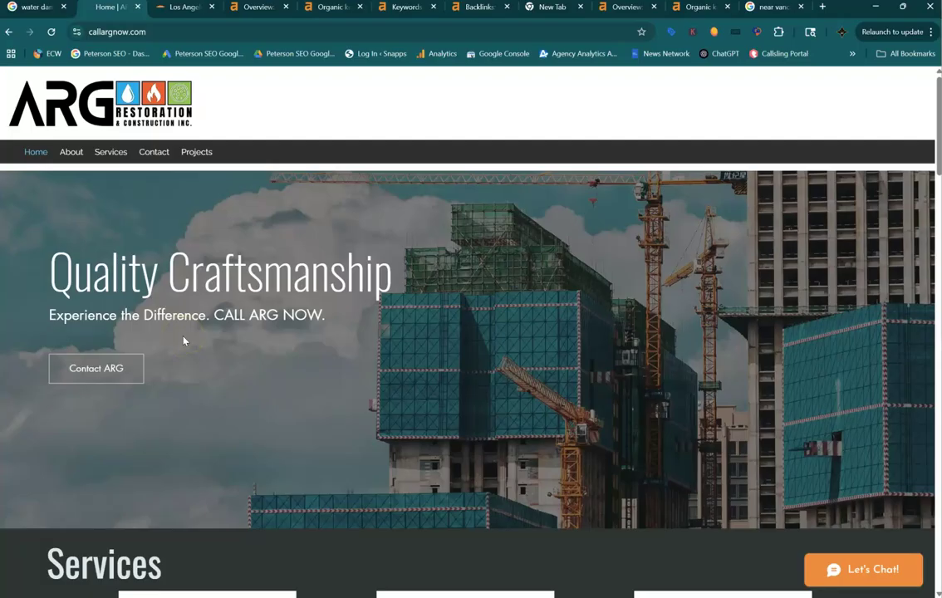
pyautogui.scroll(-3, 184, 340)
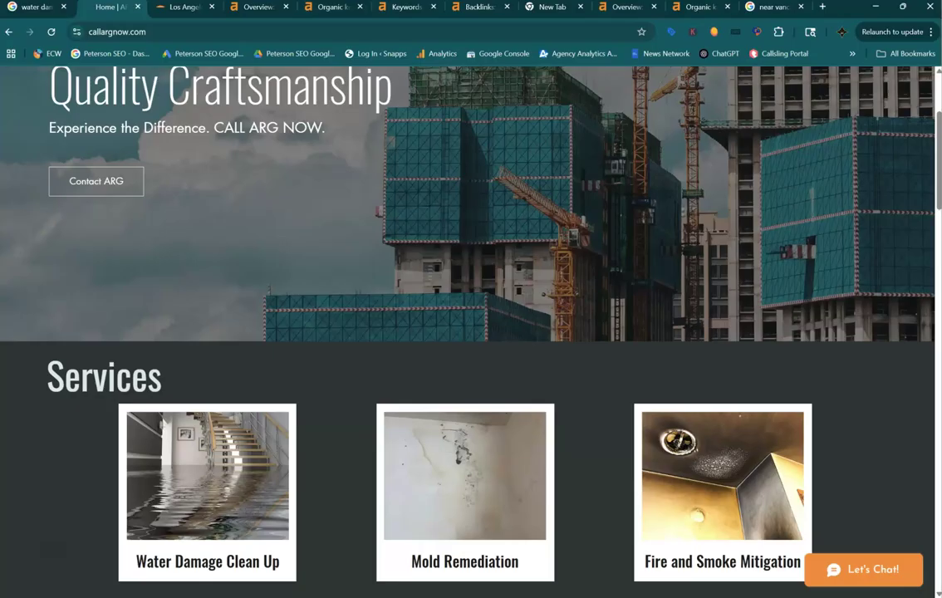
pyautogui.scroll(-3, 417, 287)
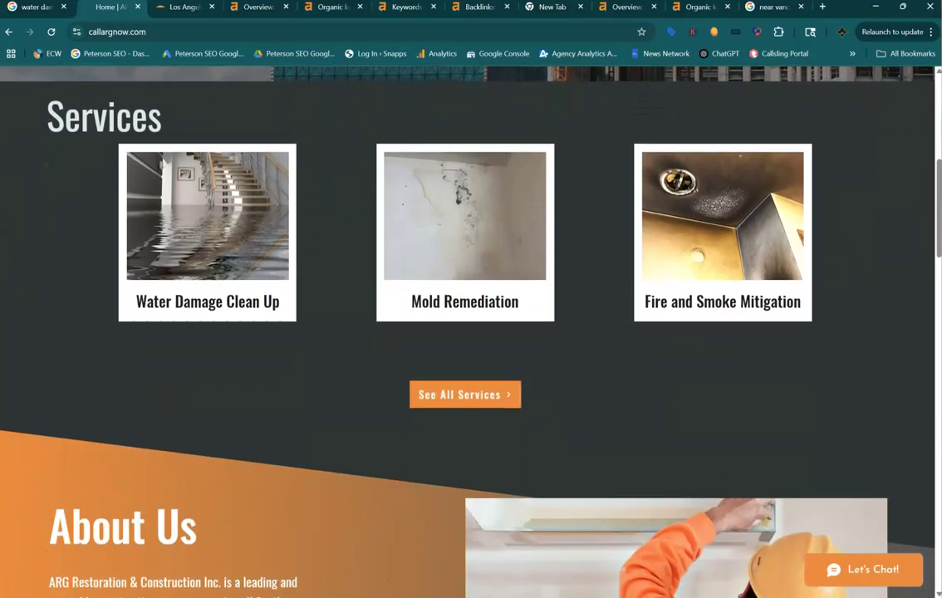
pyautogui.scroll(-1, 465, 332)
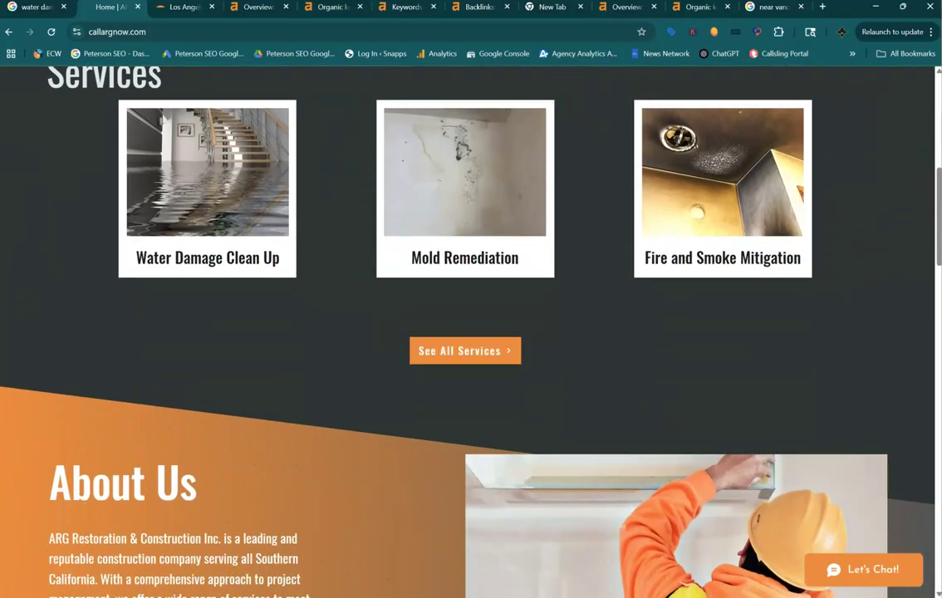
pyautogui.rightClick(202, 207)
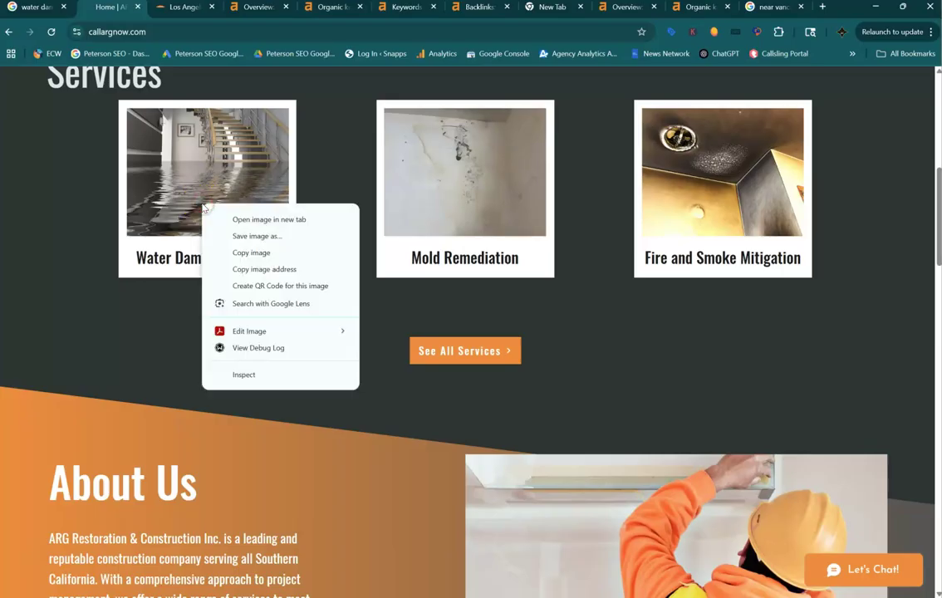
pyautogui.click(249, 236)
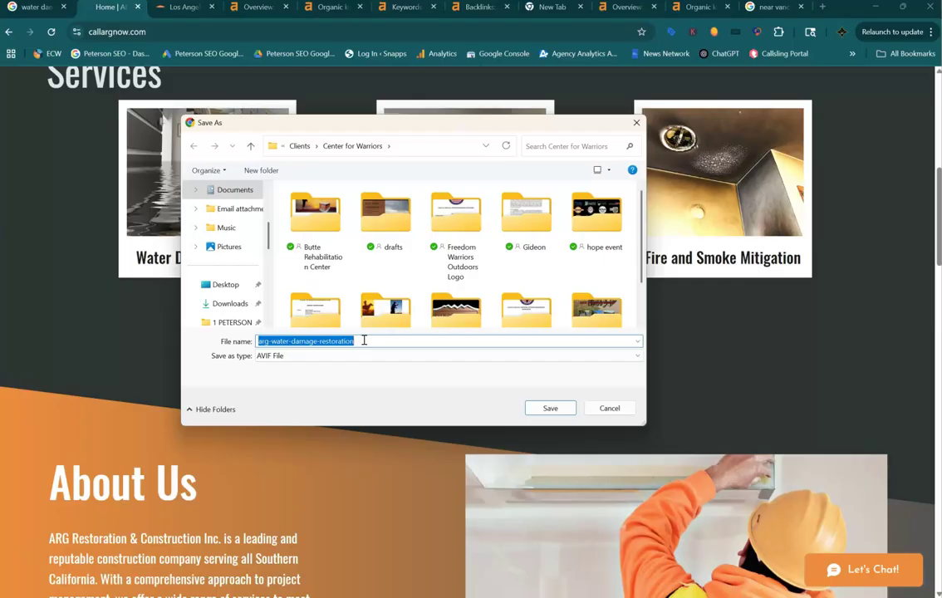
pyautogui.click(609, 412)
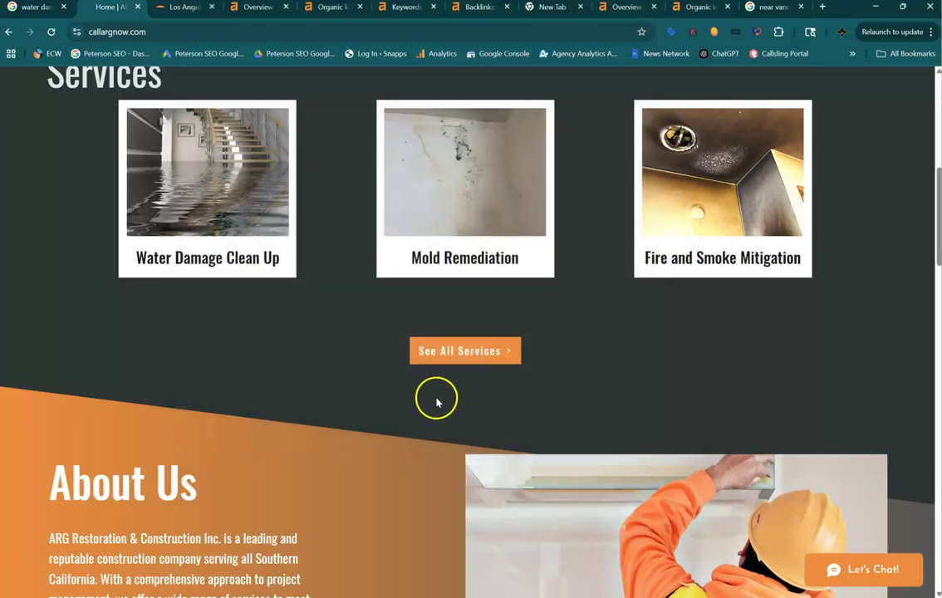
# Step: Read through the homepage's About Us text, client reviews and contact section down to the footer
pyautogui.scroll(-4, 352, 349)
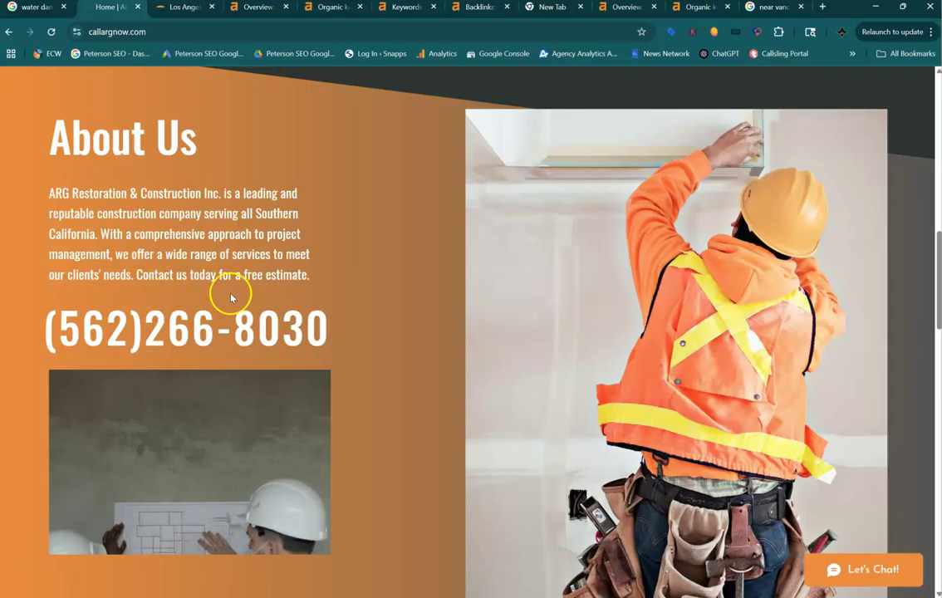
pyautogui.scroll(-3, 252, 211)
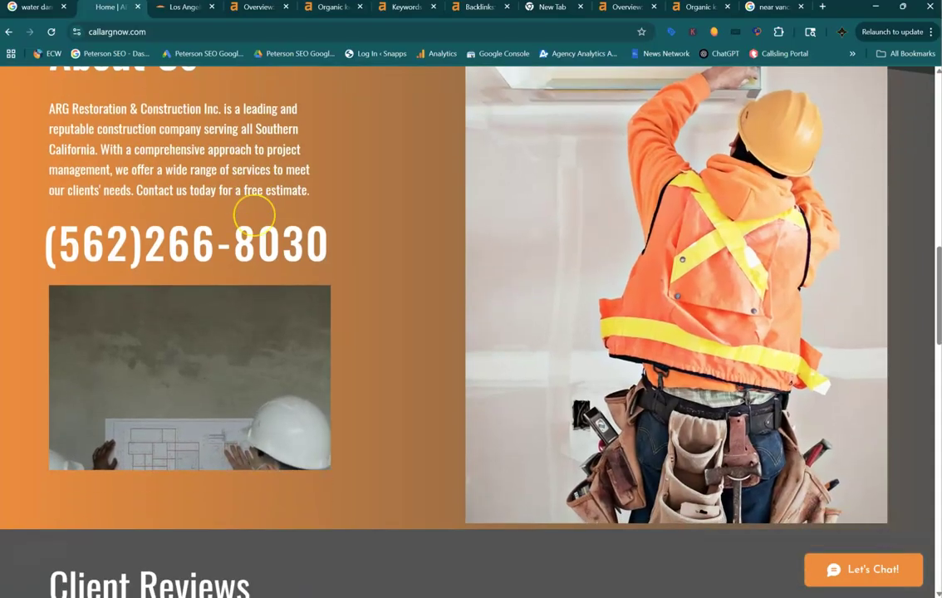
pyautogui.scroll(-3, 252, 214)
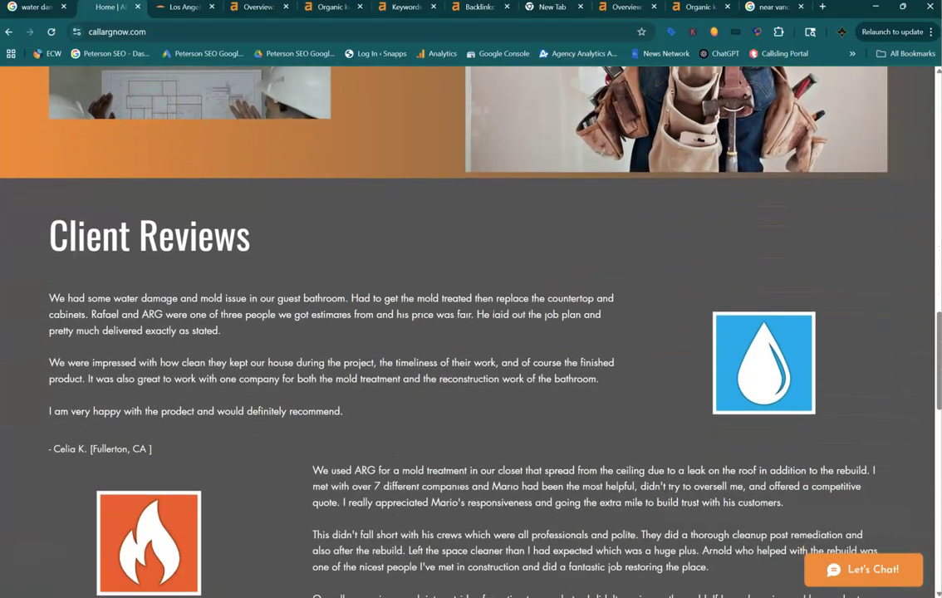
pyautogui.scroll(-2, 217, 167)
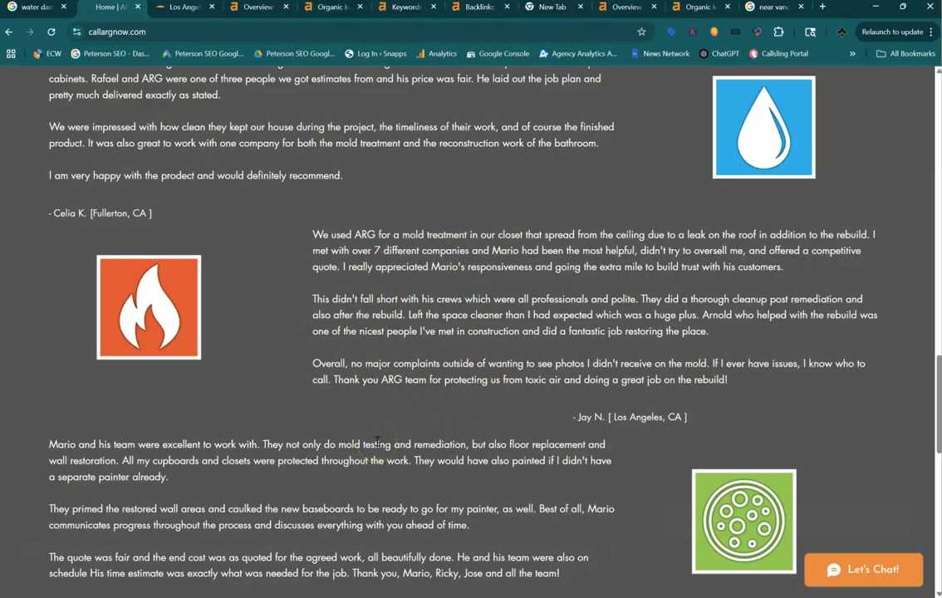
pyautogui.scroll(-3, 376, 441)
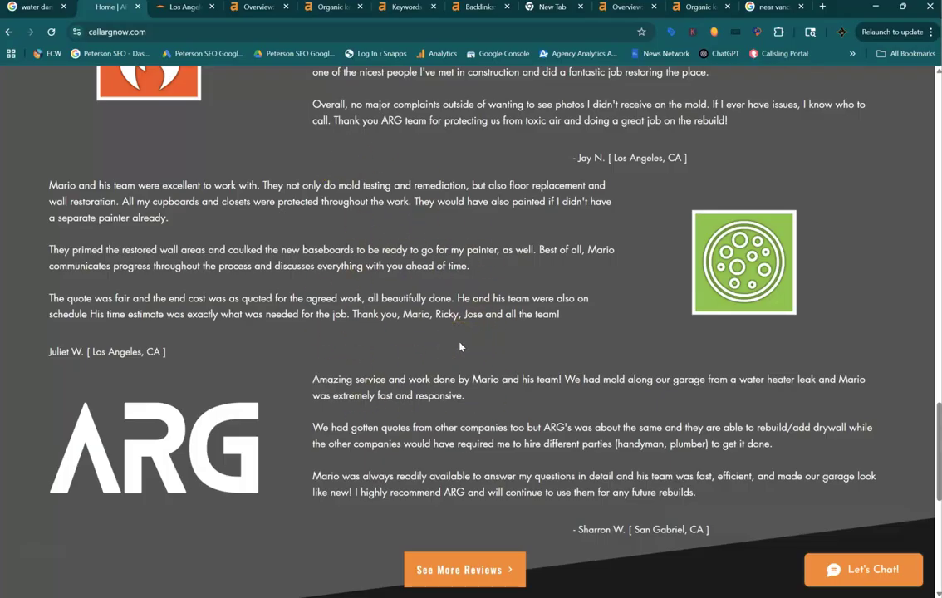
pyautogui.scroll(-4, 460, 347)
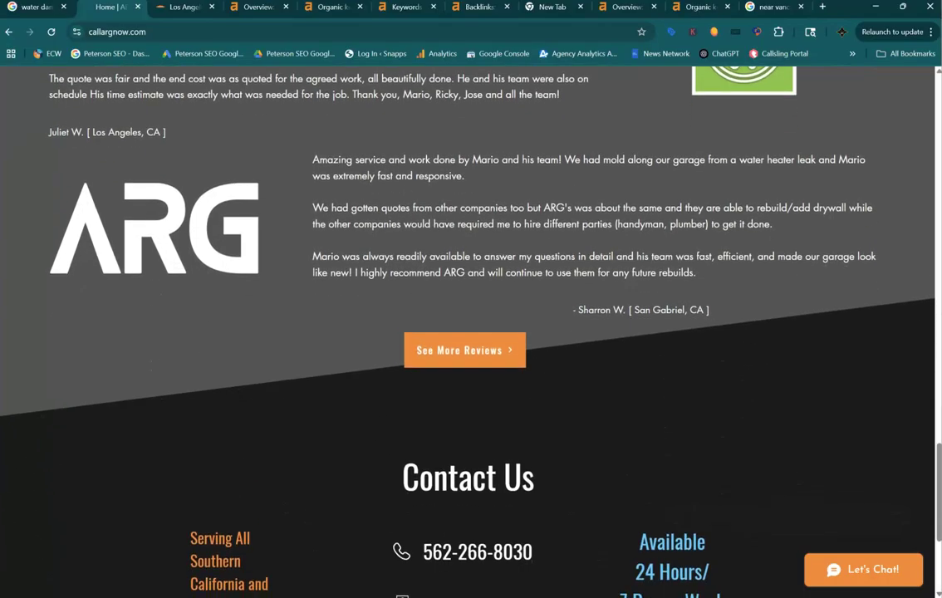
pyautogui.scroll(-3, 459, 347)
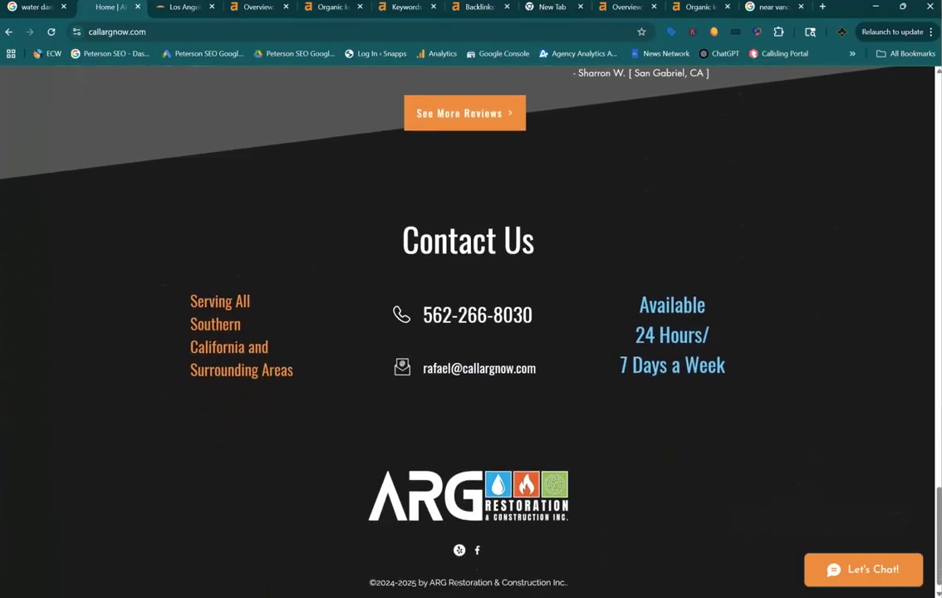
# Step: Look back over the homepage from the contact section up to the header and navigation menu
pyautogui.scroll(1, 459, 347)
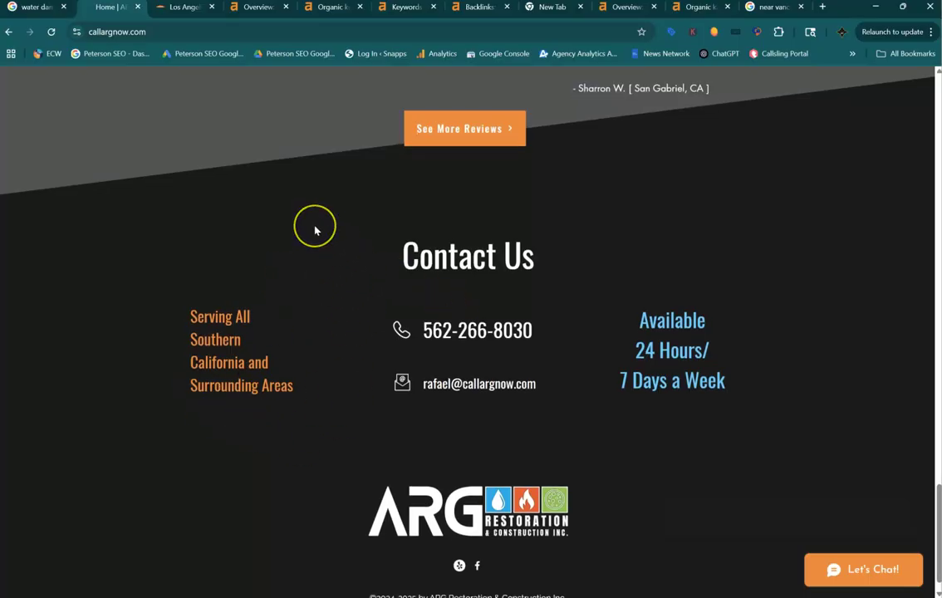
pyautogui.scroll(3, 315, 228)
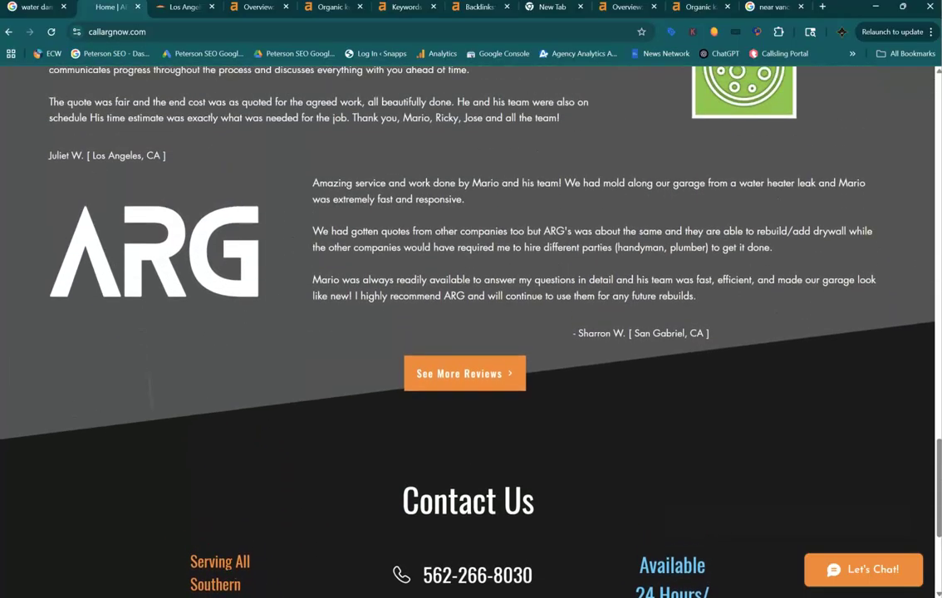
pyautogui.scroll(4, 459, 299)
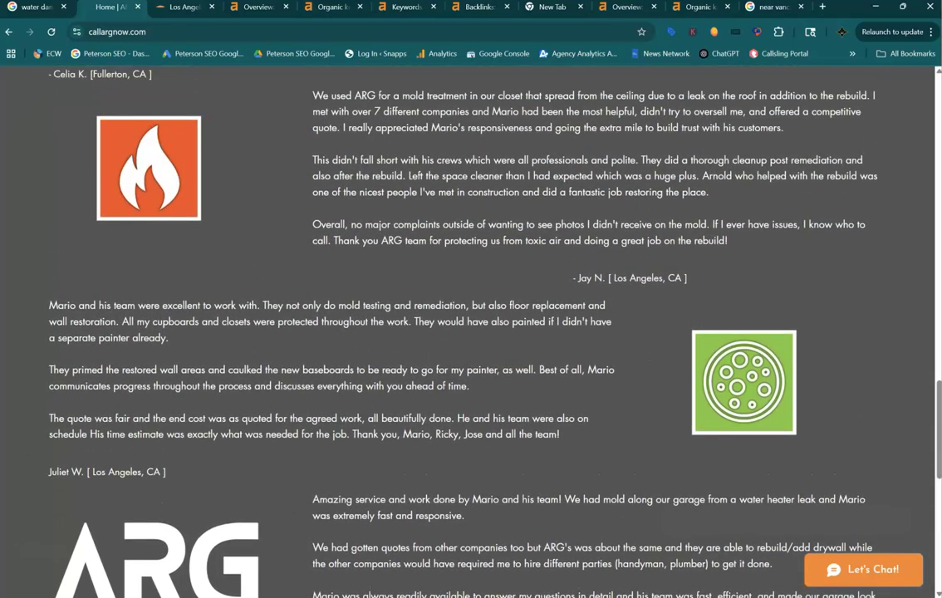
pyautogui.scroll(4, 460, 299)
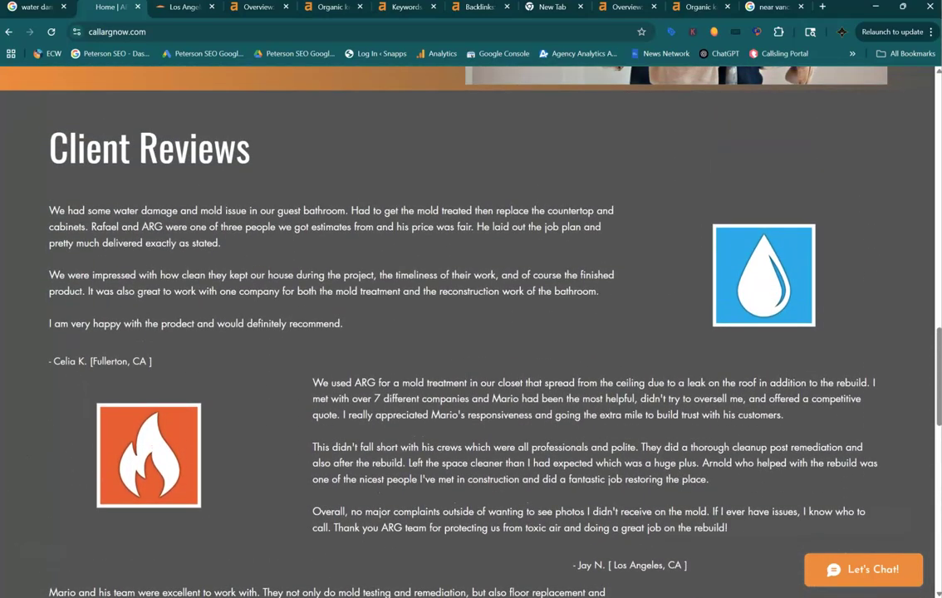
pyautogui.scroll(4, 459, 299)
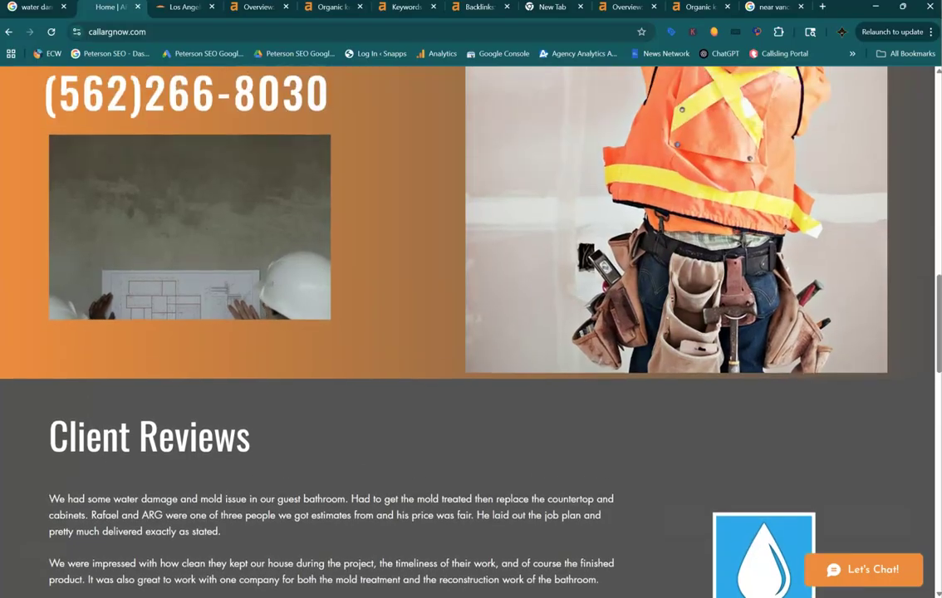
pyautogui.scroll(6, 459, 299)
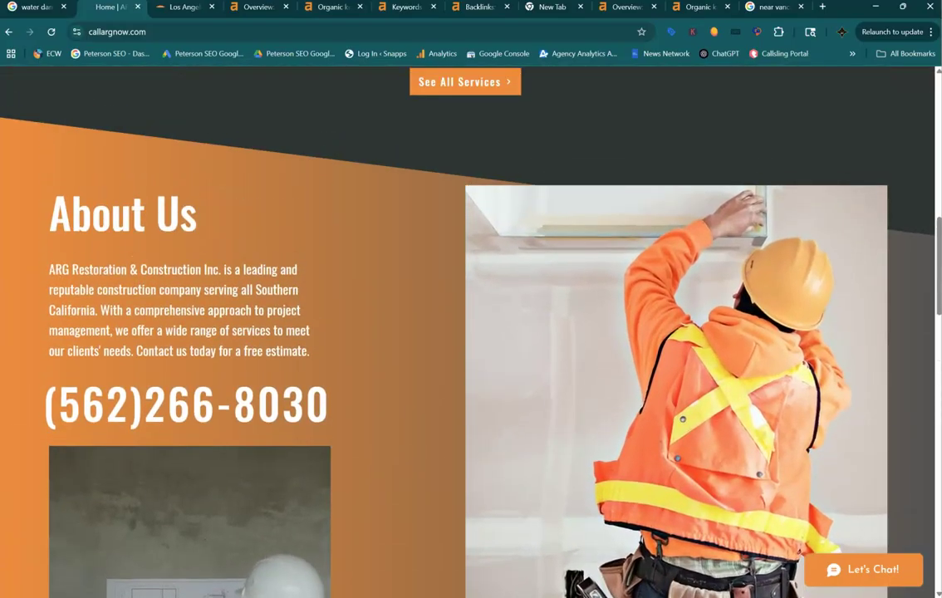
pyautogui.scroll(4, 459, 299)
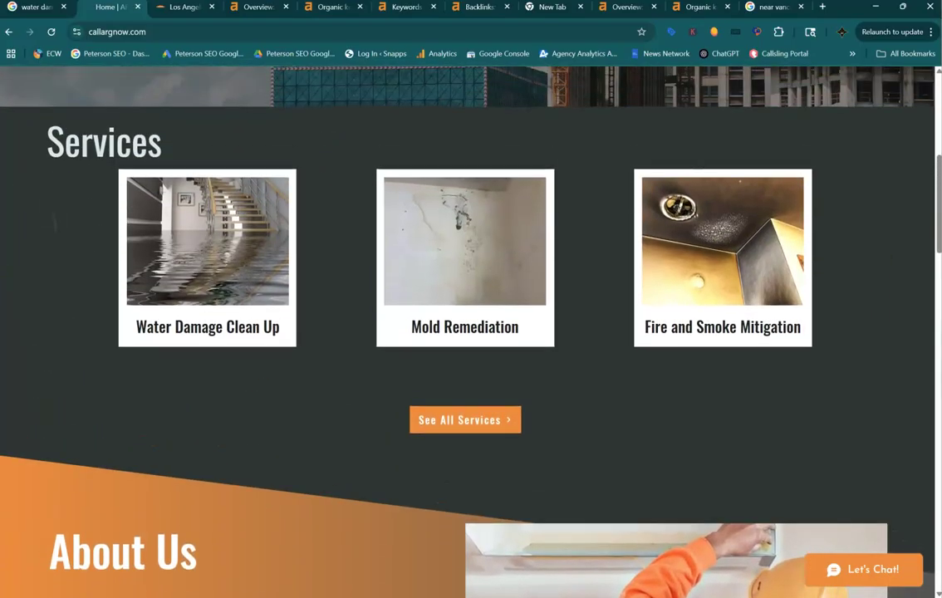
pyautogui.scroll(4, 459, 299)
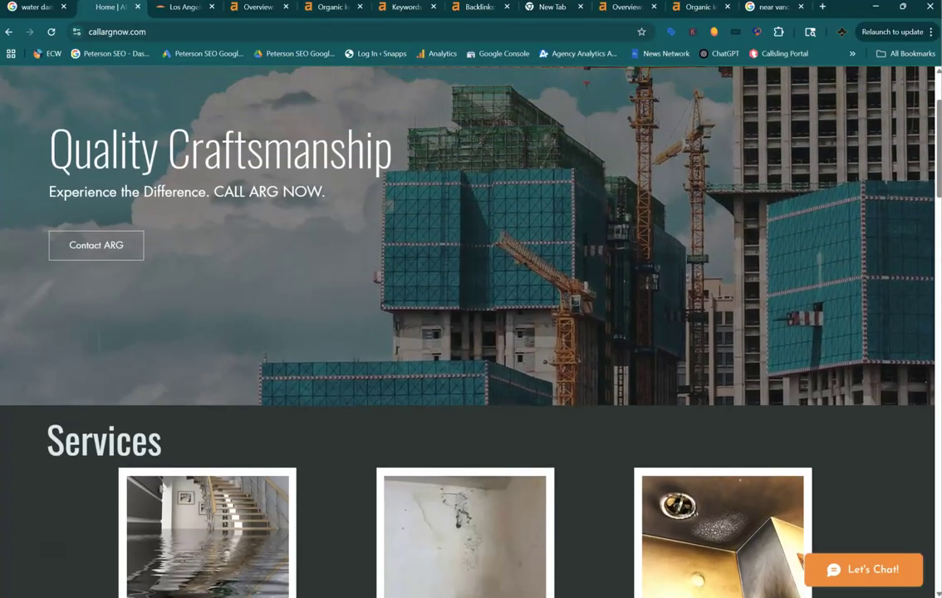
pyautogui.scroll(1, 459, 299)
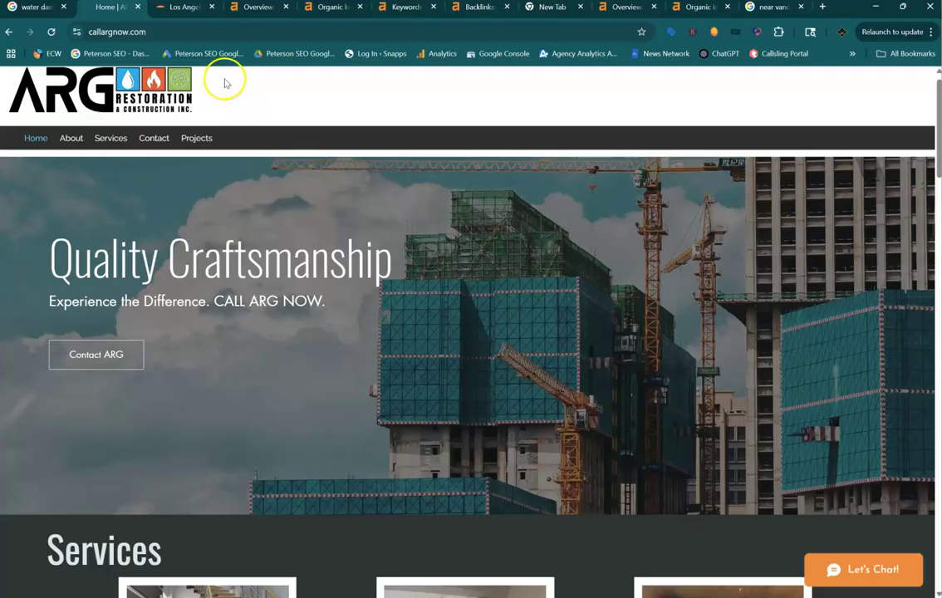
# Step: Switch to SERVPRO's Los Angeles restoration page and read its main heading, Los Angeles introduction and nearby locations
pyautogui.click(176, 7)
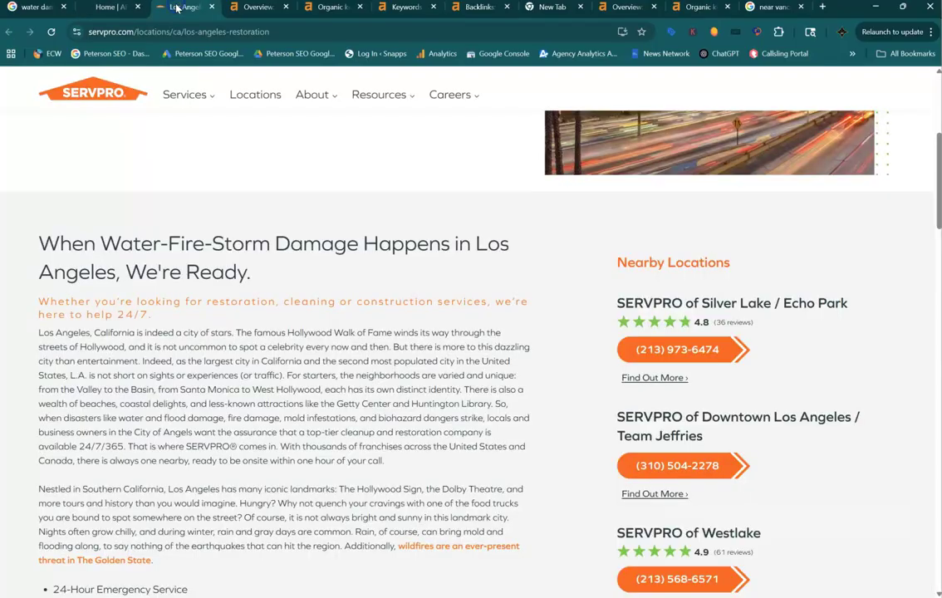
pyautogui.moveTo(185, 94)
pyautogui.scroll(4, 233, 184)
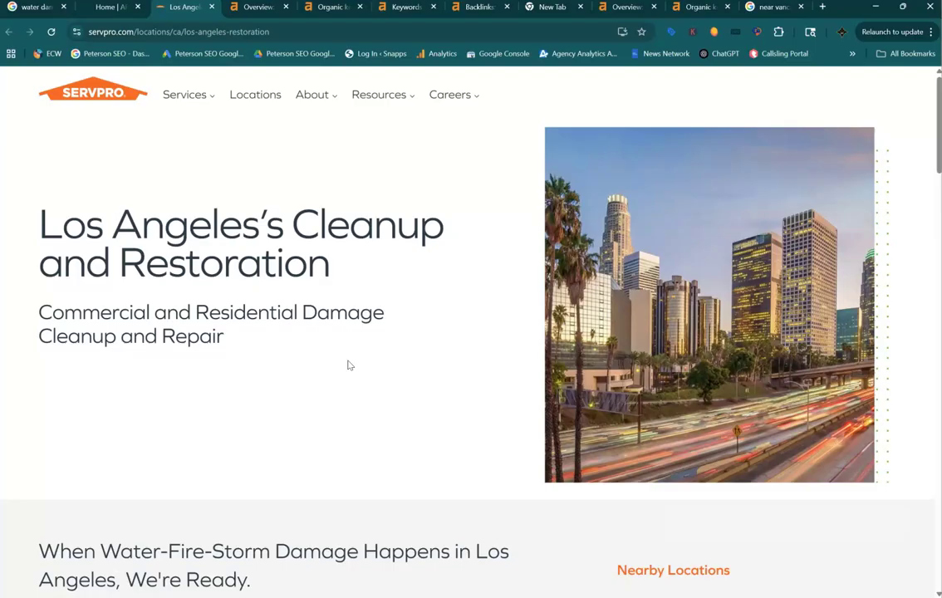
pyautogui.scroll(-2, 349, 365)
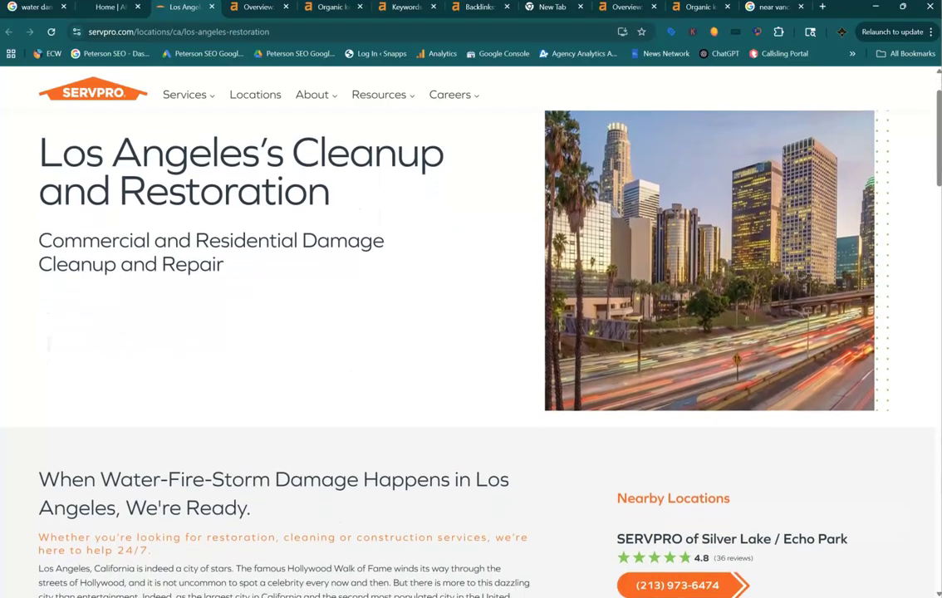
pyautogui.scroll(-2, 416, 332)
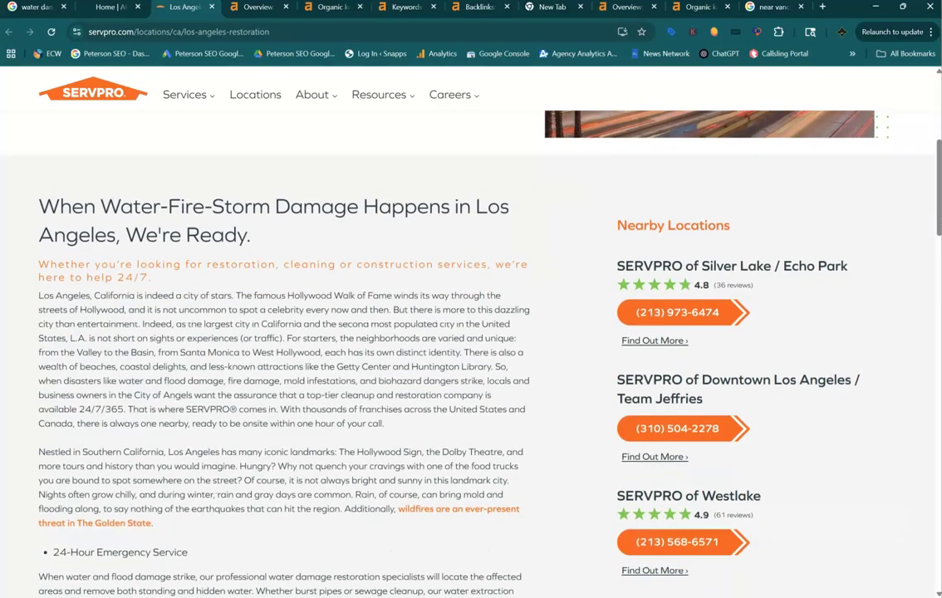
pyautogui.scroll(-1, 415, 332)
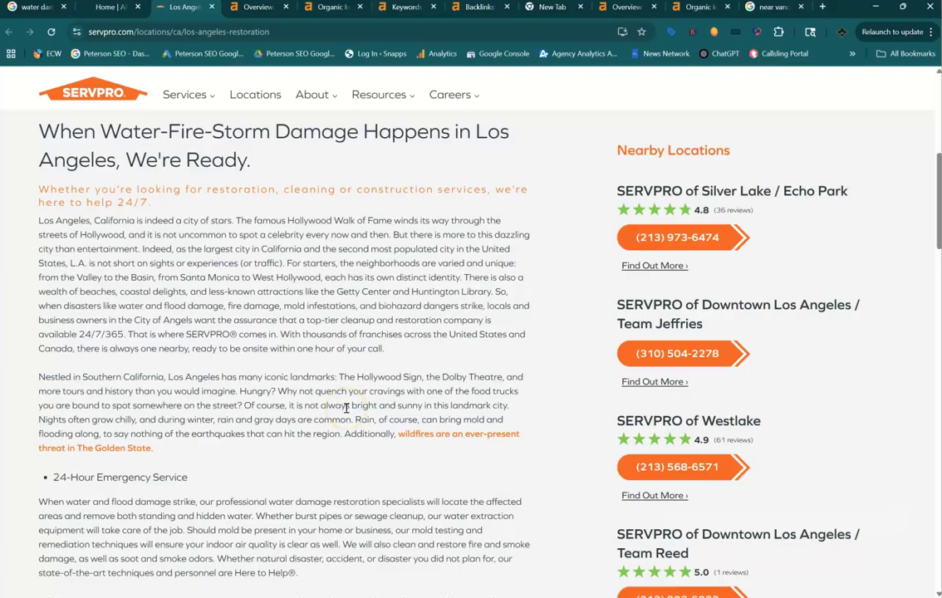
pyautogui.scroll(-4, 346, 407)
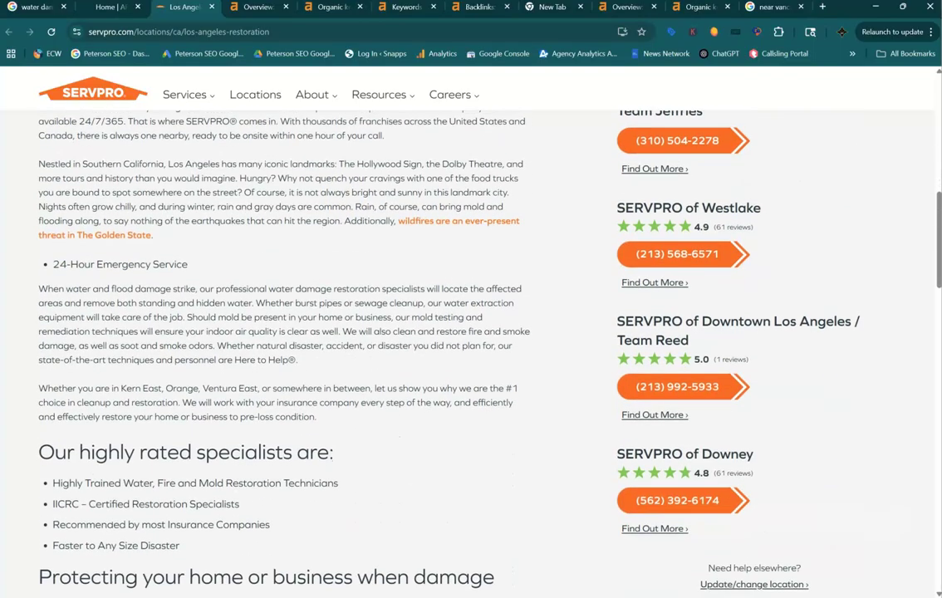
# Step: Examine the rest of the SERVPRO page: specialist details, linked restoration services, Recommended For You articles and footer links
pyautogui.scroll(-5, 239, 366)
pyautogui.scroll(-3, 432, 332)
pyautogui.scroll(-5, 432, 349)
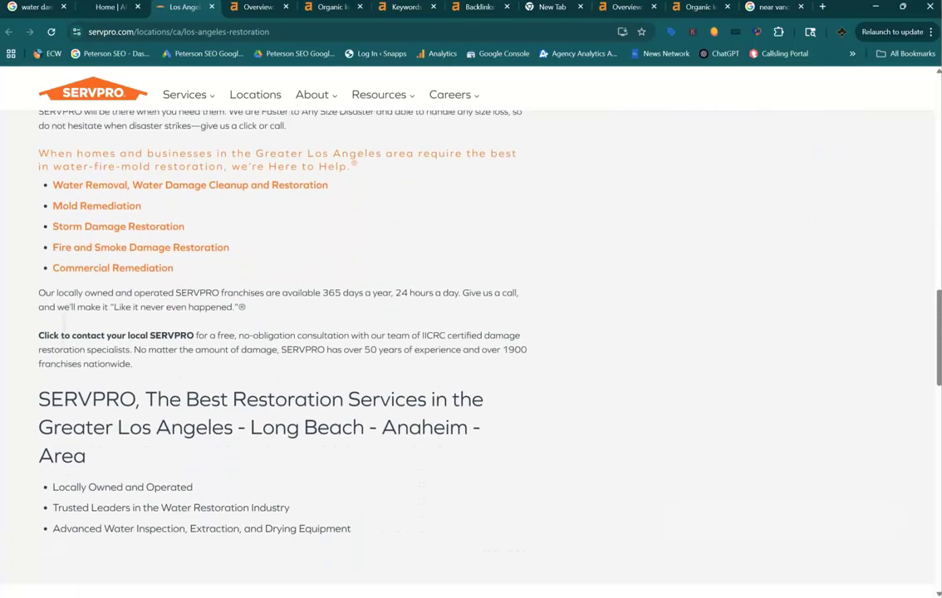
pyautogui.scroll(-9, 465, 348)
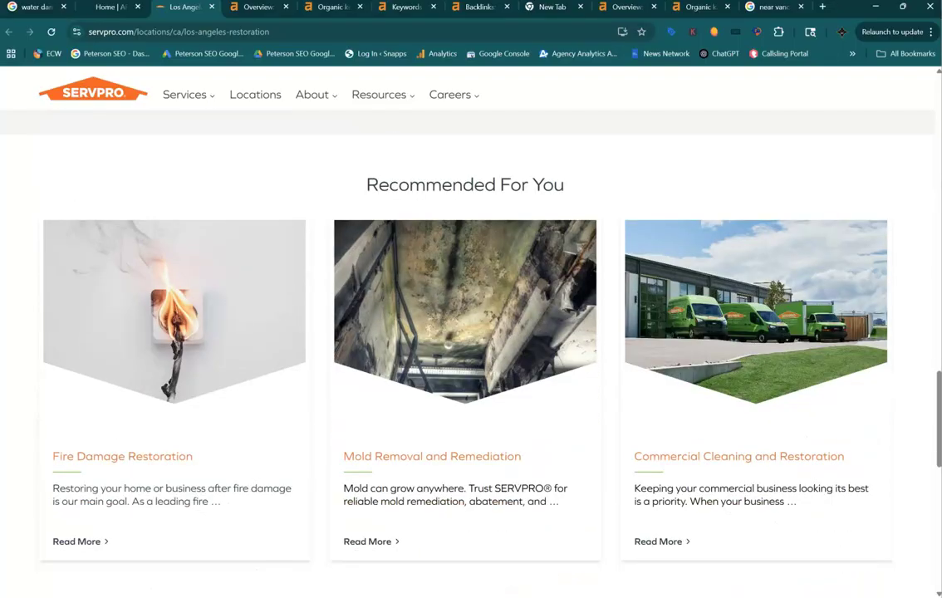
pyautogui.scroll(-8, 465, 349)
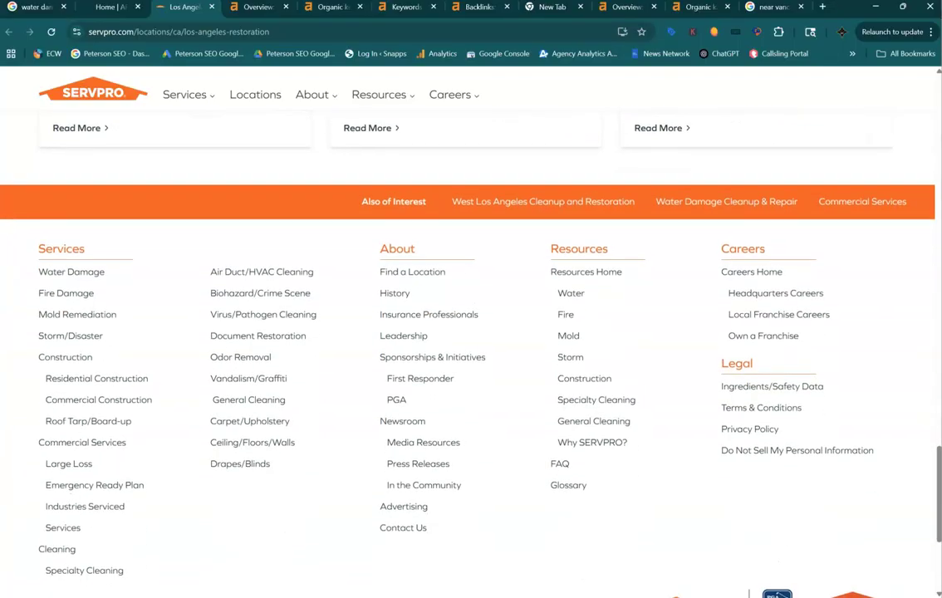
pyautogui.scroll(-4, 466, 349)
# Step: Look back over the SERVPRO page from the footer up to its main heading and navigation menu
pyautogui.scroll(8, 465, 349)
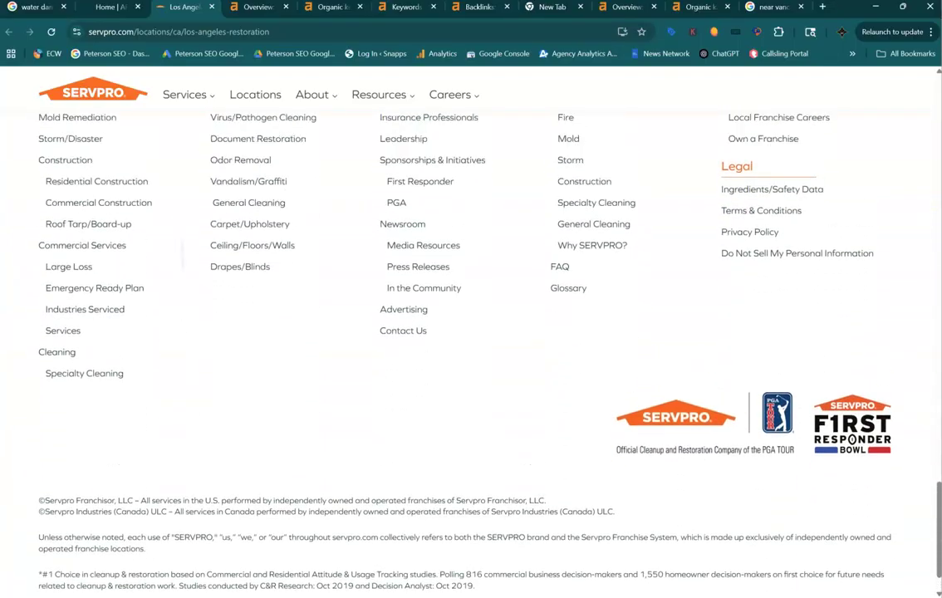
pyautogui.scroll(20, 465, 349)
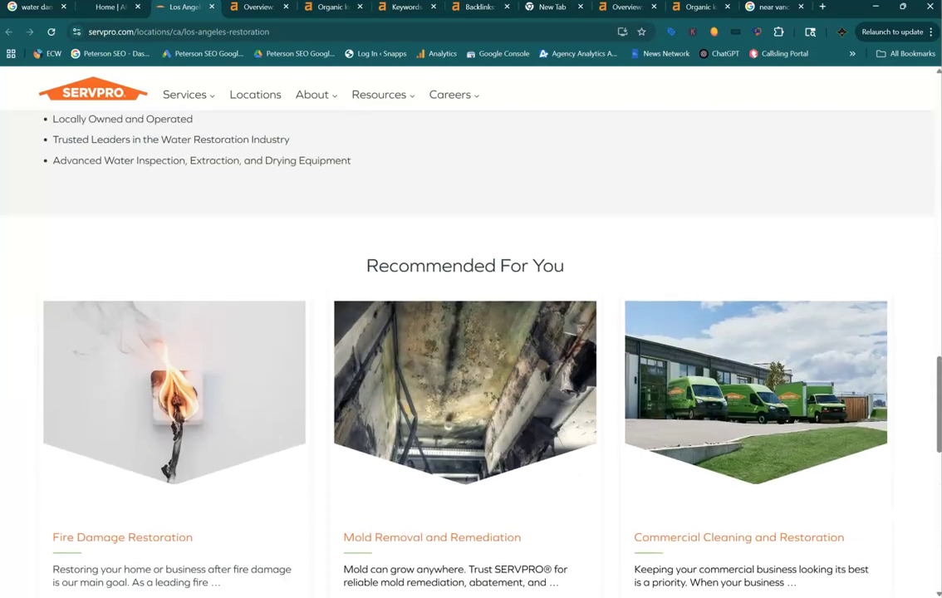
pyautogui.scroll(15, 466, 349)
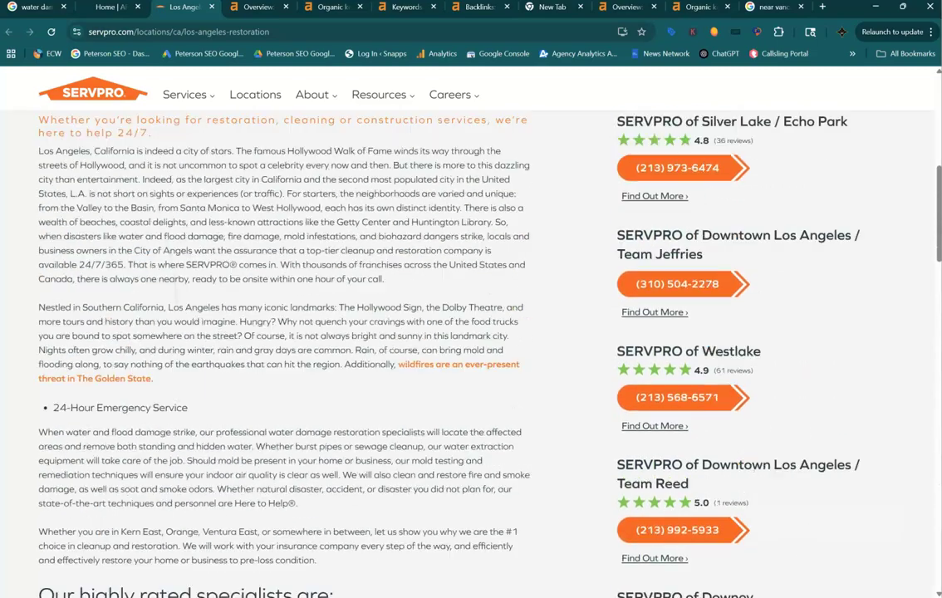
pyautogui.scroll(2, 465, 349)
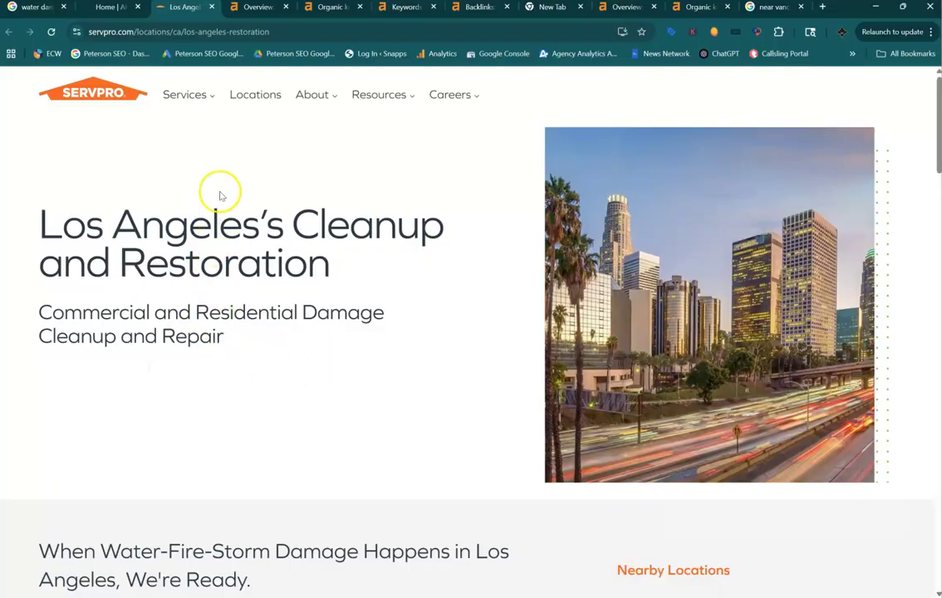
# Step: In Ahrefs, review callargnow.com's overview and organic keywords, plus the Keywords Explorer list of Los Angeles damage restoration terms
pyautogui.click(247, 9)
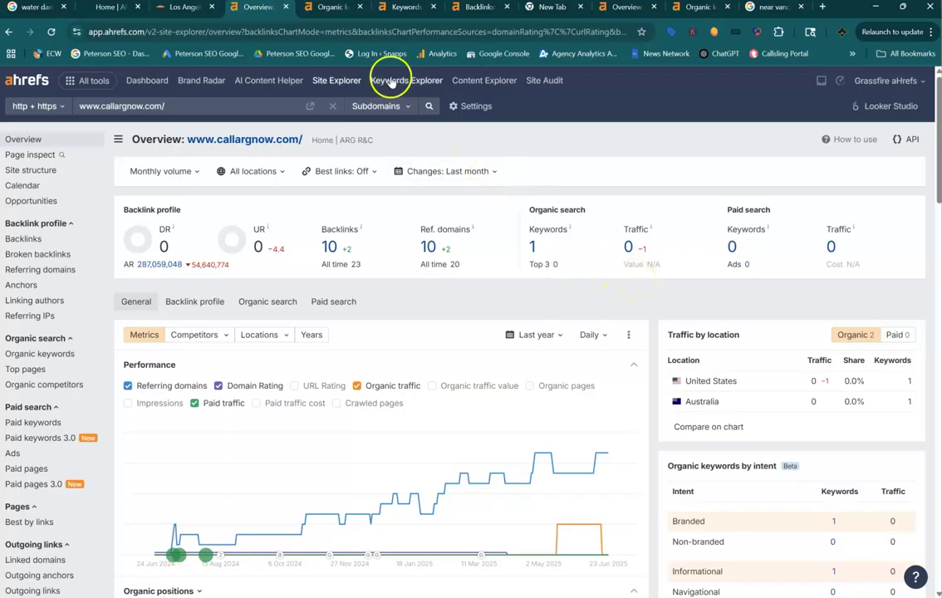
pyautogui.click(332, 8)
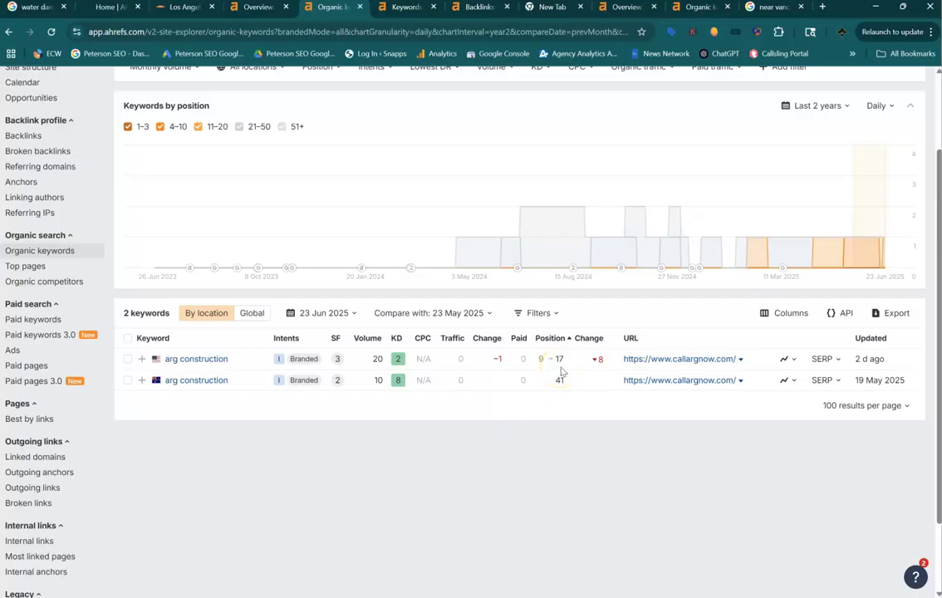
pyautogui.click(397, 10)
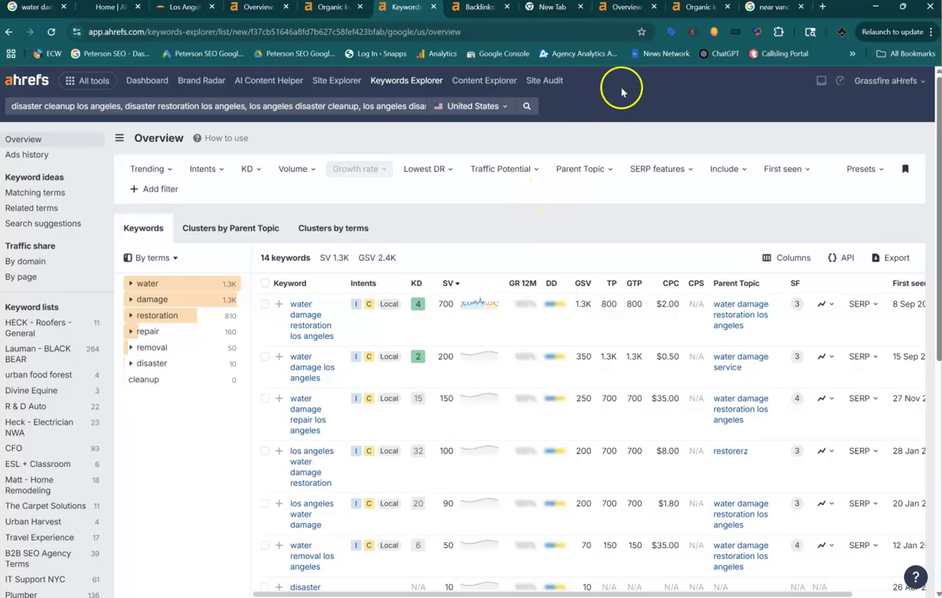
# Step: Review the Ahrefs overview and organic keyword rankings for SERVPRO's Los Angeles restoration page
pyautogui.click(613, 9)
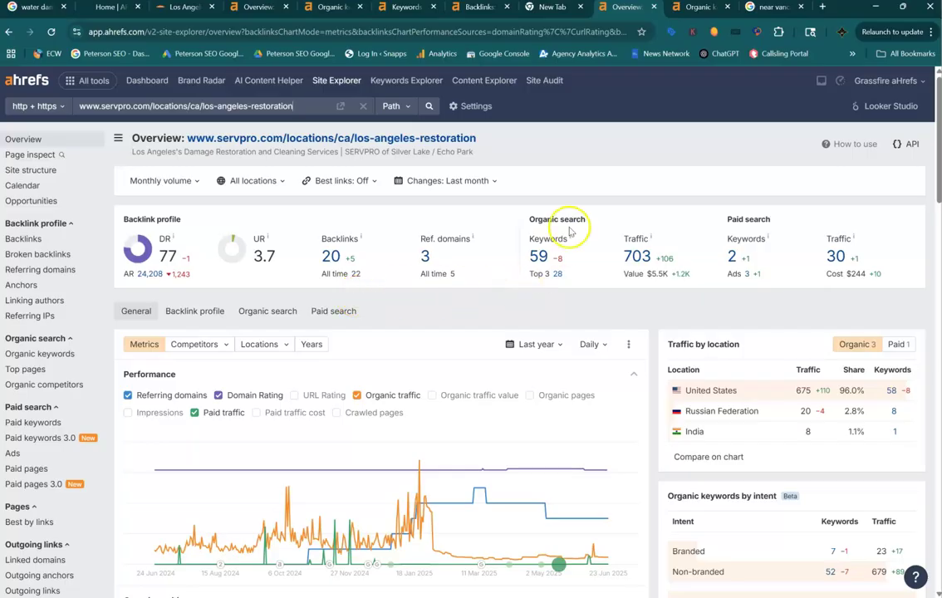
pyautogui.click(688, 11)
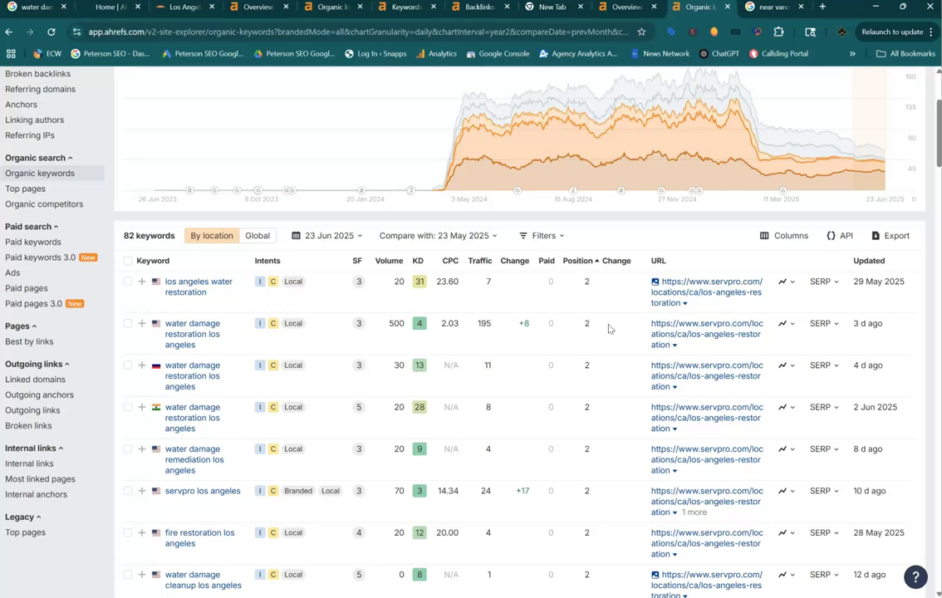
# Step: Switch to the image viewer showing the Peterson SEO Facebook cover
pyautogui.click(698, 596)
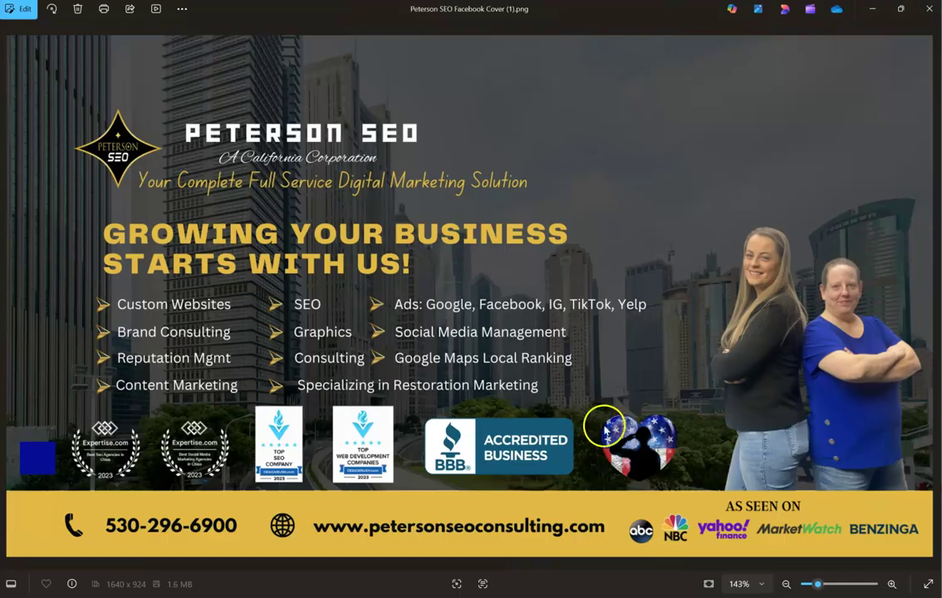